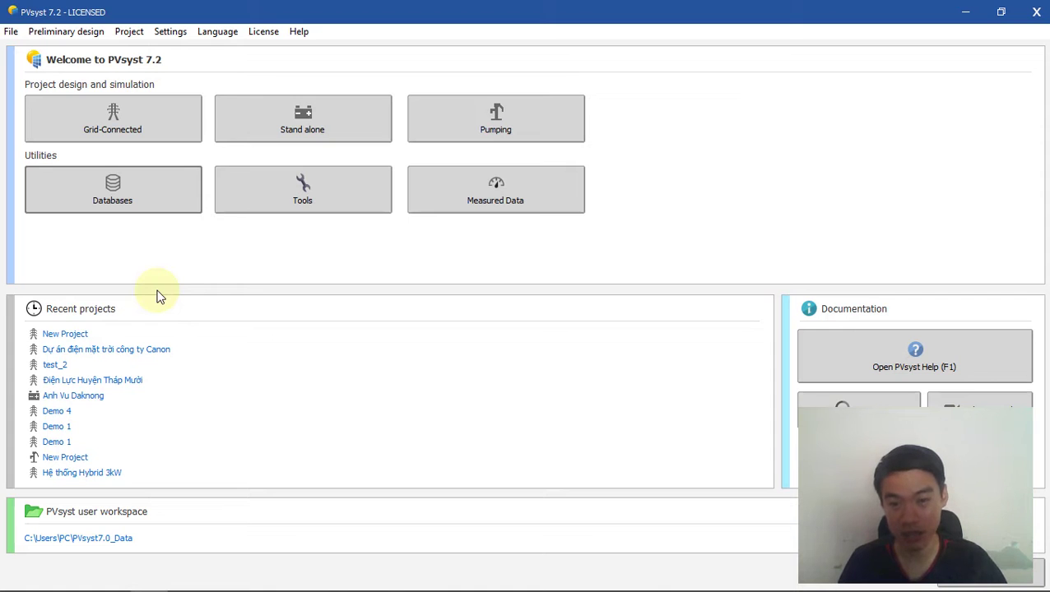
# Step: Switch from PVsyst to the Chrome window showing the solar24h PVsyst library page
pyautogui.hotkey('alt', 'Tab')
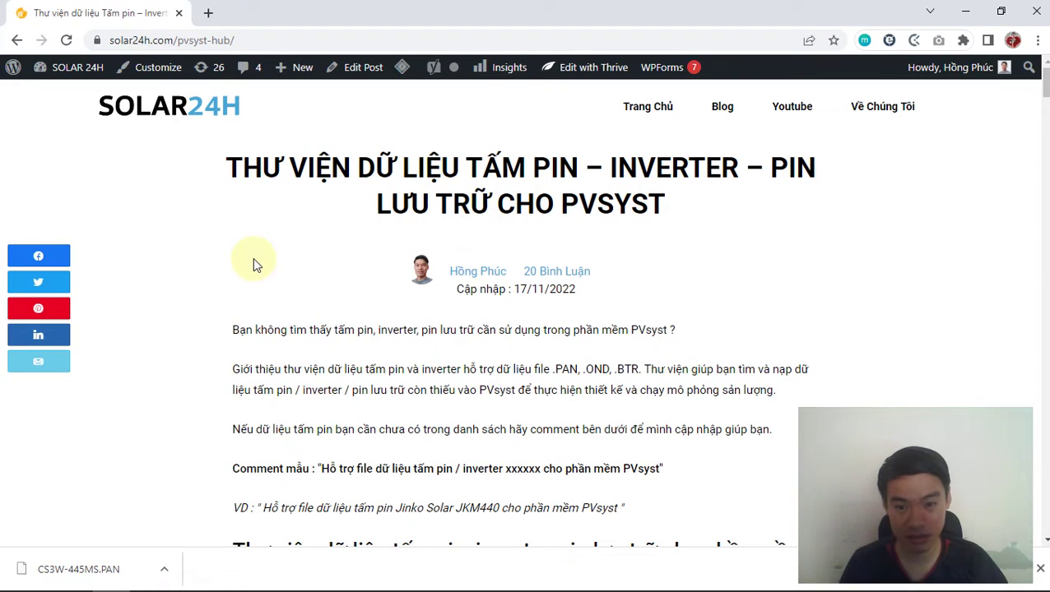
# Step: Open the solar24h Solar PV Module Data Library link in a new Chrome tab
pyautogui.scroll(-4, 200, 230)
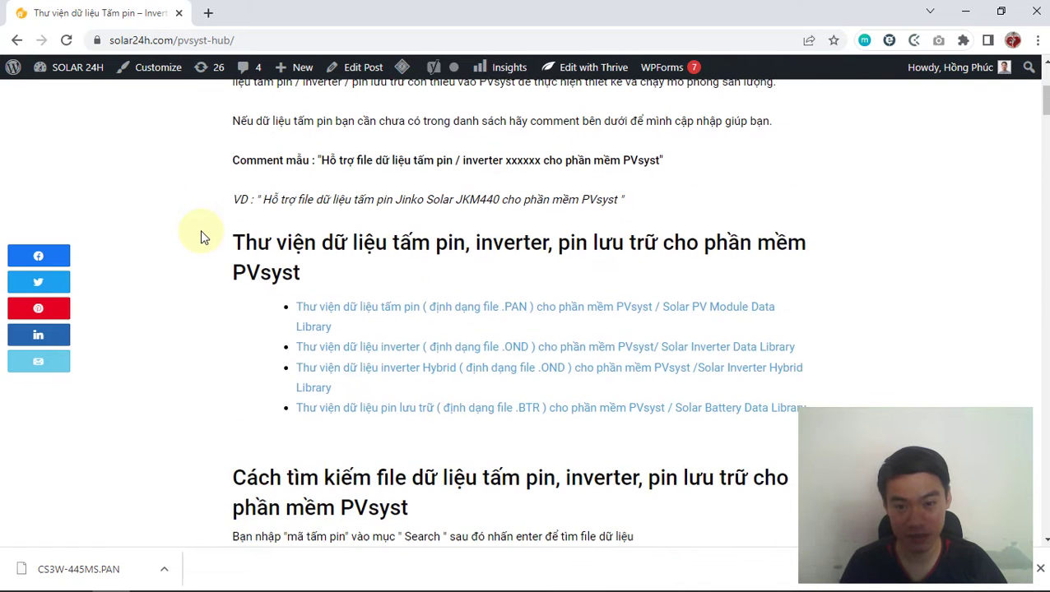
pyautogui.scroll(2, 198, 276)
pyautogui.scroll(-4, 202, 261)
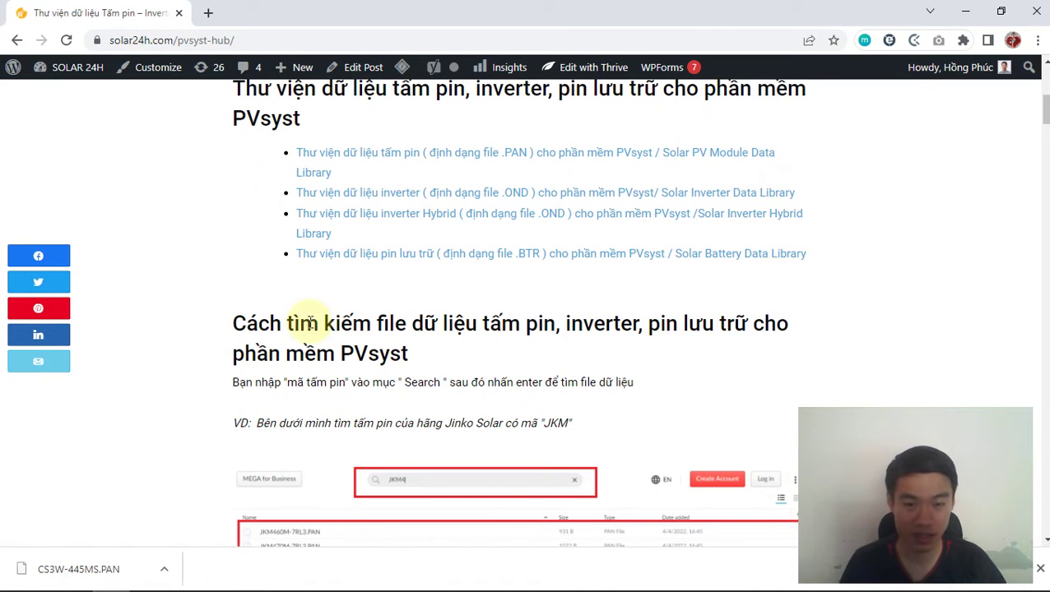
pyautogui.rightClick(688, 160)
pyautogui.click(711, 165)
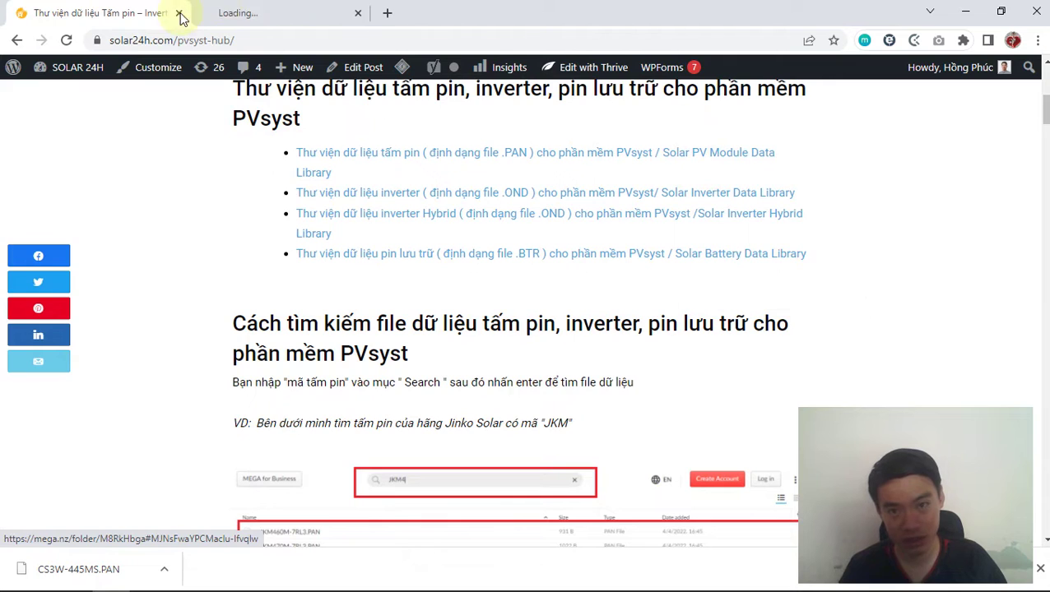
# Step: Go to the mega.nz PVmodules folder tab and search it for CS3W
pyautogui.click(277, 10)
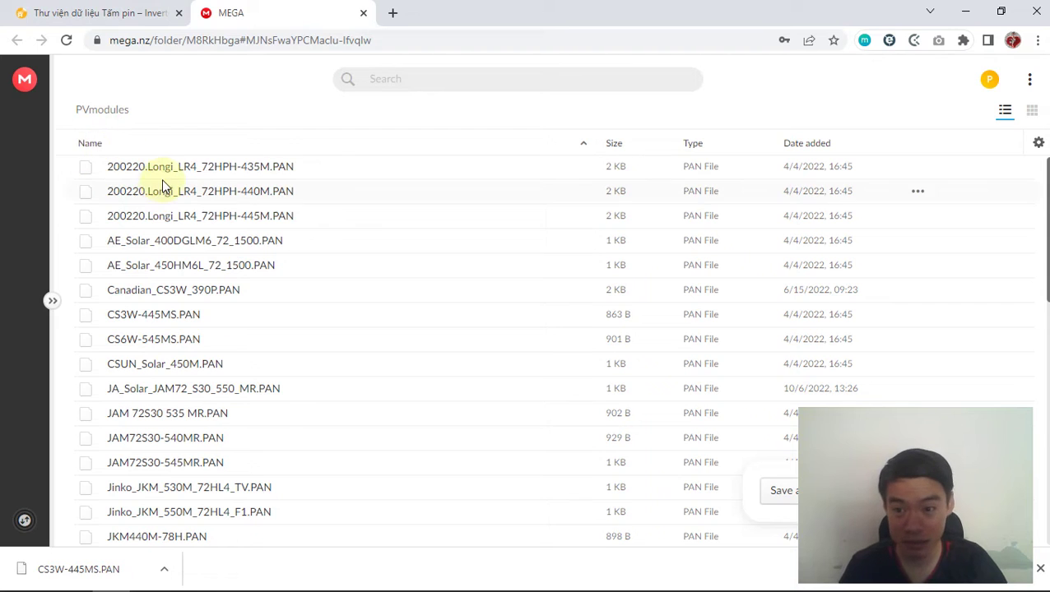
pyautogui.click(431, 87)
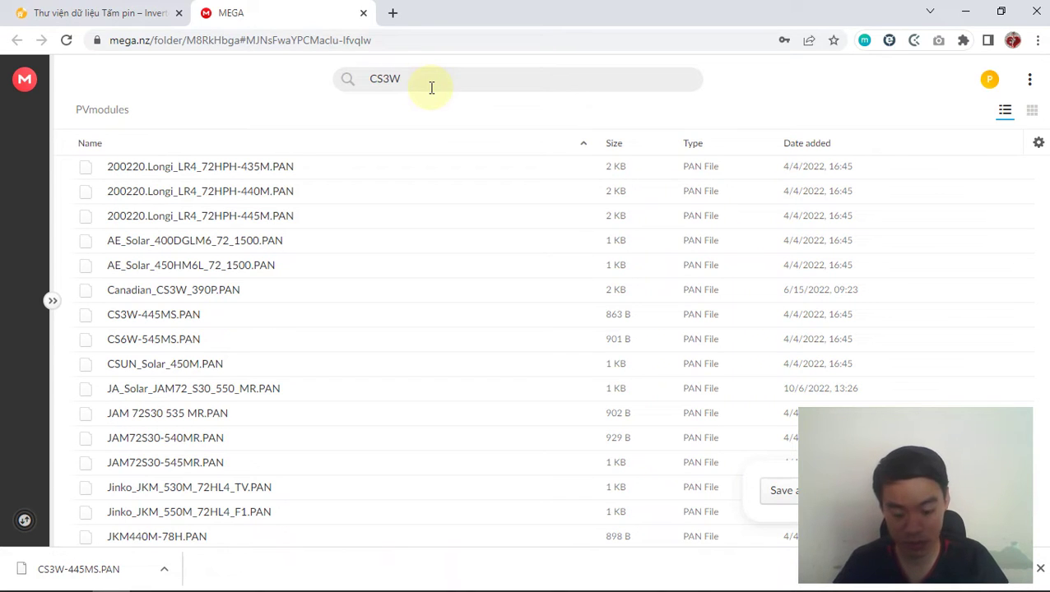
# Step: Filter the PVmodules list to the two CS3W files and show the desktop holding CS3W-445MS.PAN
pyautogui.press('Return')
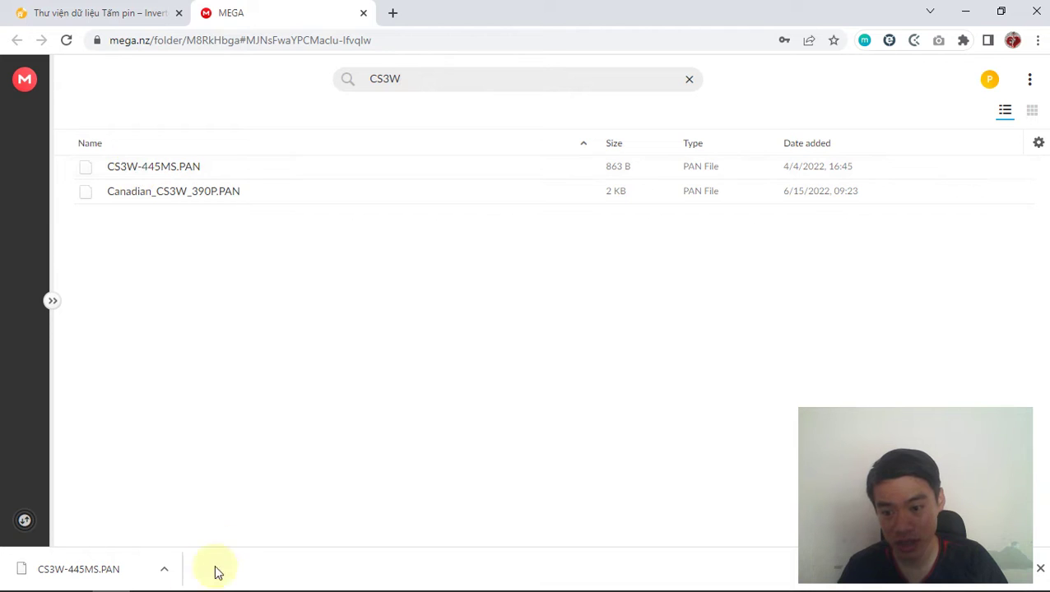
pyautogui.click(164, 569)
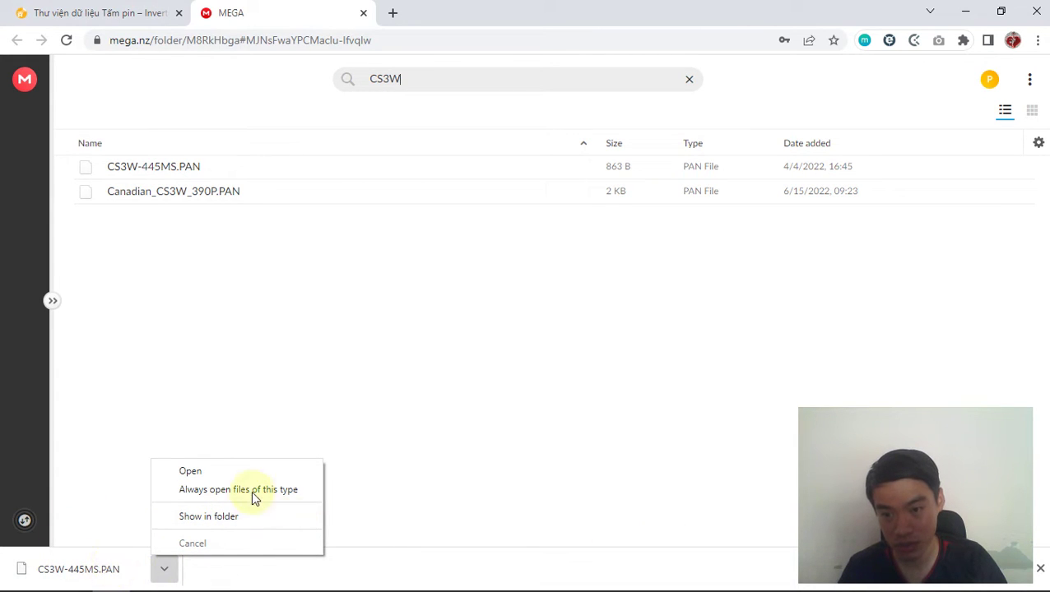
pyautogui.press('super+d')
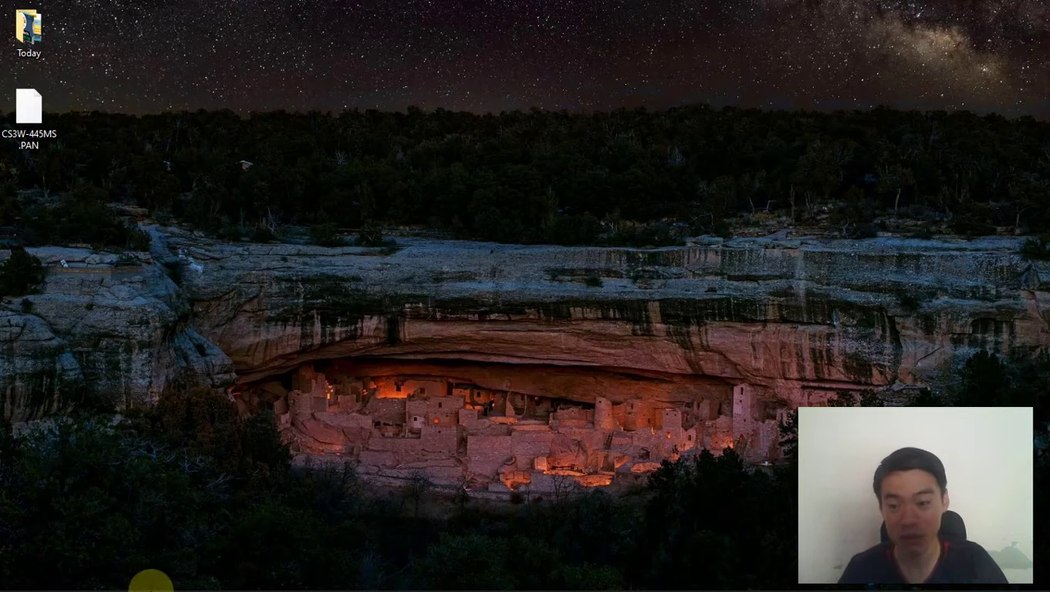
# Step: In PVsyst, import components from a folder, choosing D:\Desktop as the source
pyautogui.click(150, 576)
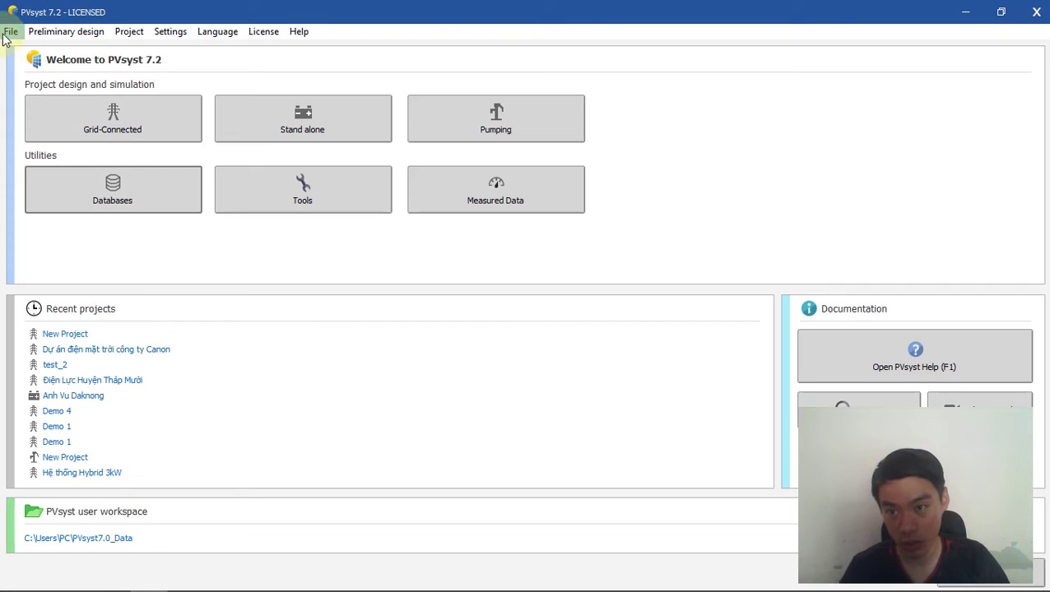
pyautogui.click(11, 31)
pyautogui.moveTo(91, 105)
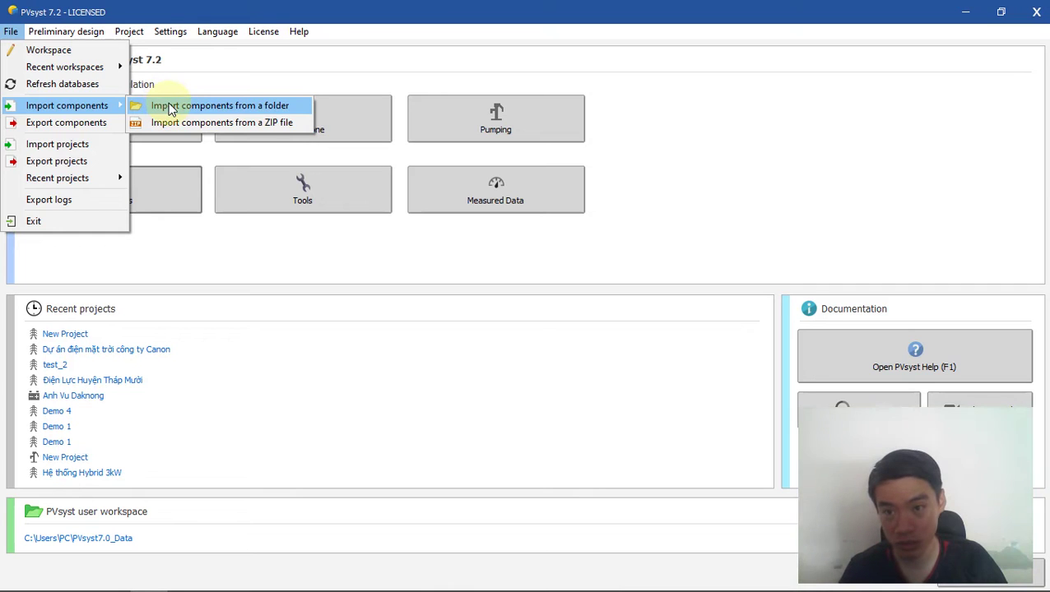
pyautogui.click(225, 112)
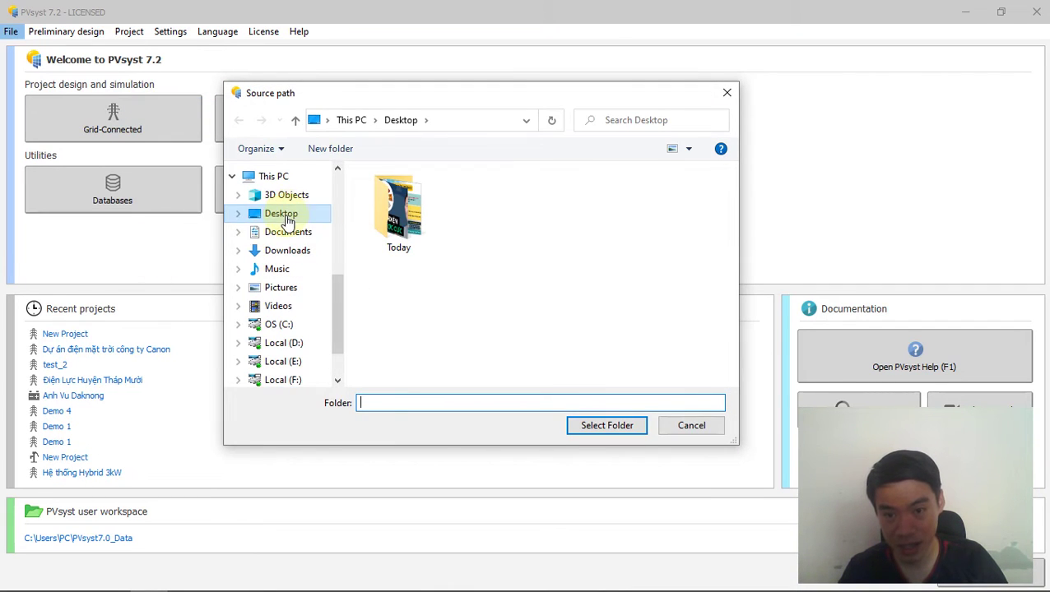
pyautogui.click(282, 214)
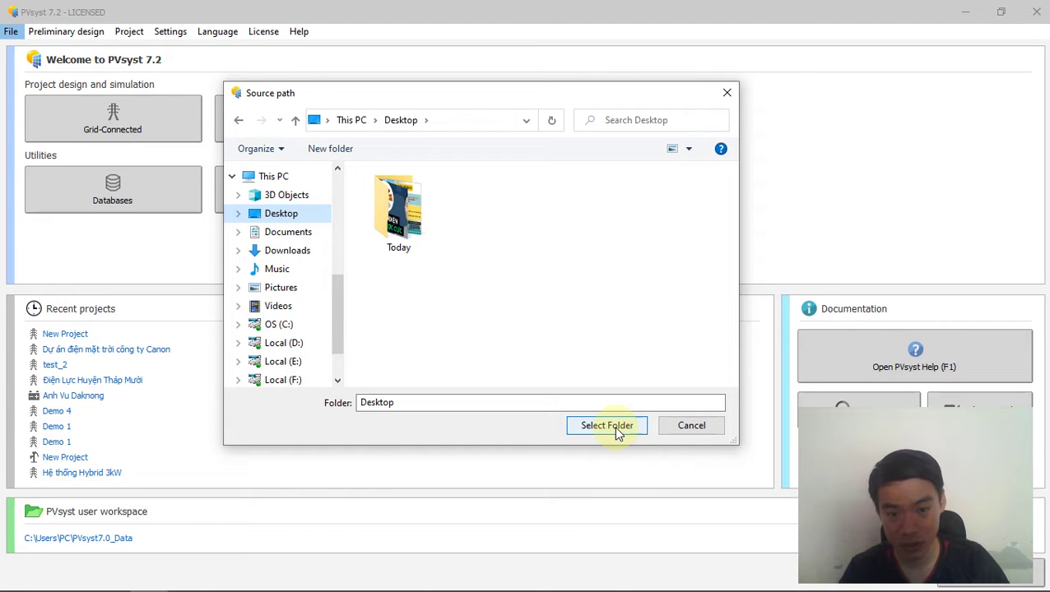
pyautogui.click(614, 425)
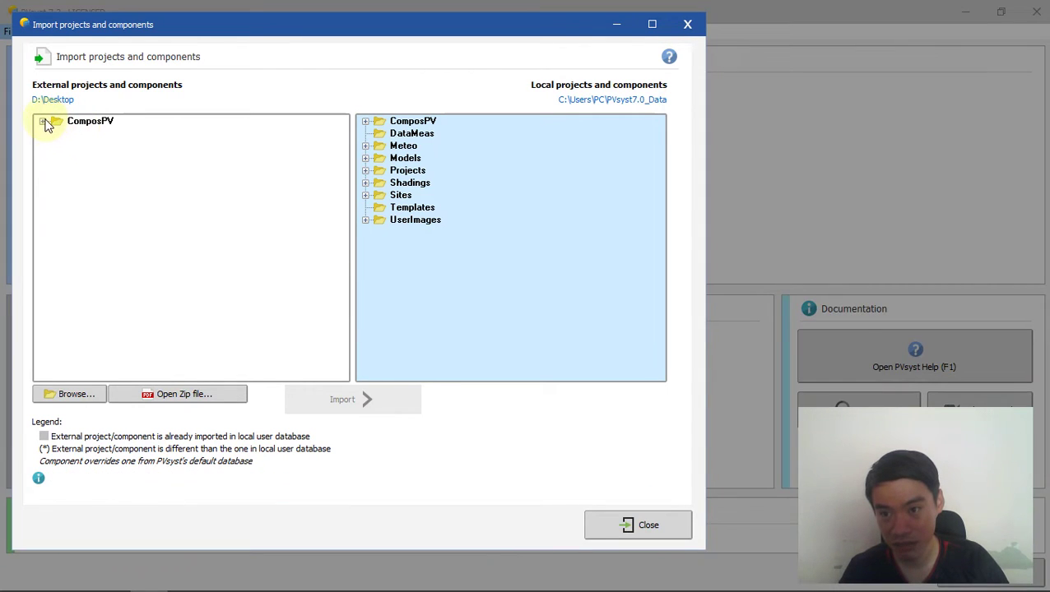
# Step: Import CS3W-445MS.PAN from ComposPV > PVmodules, overwriting the existing copy, and close the import window
pyautogui.click(42, 121)
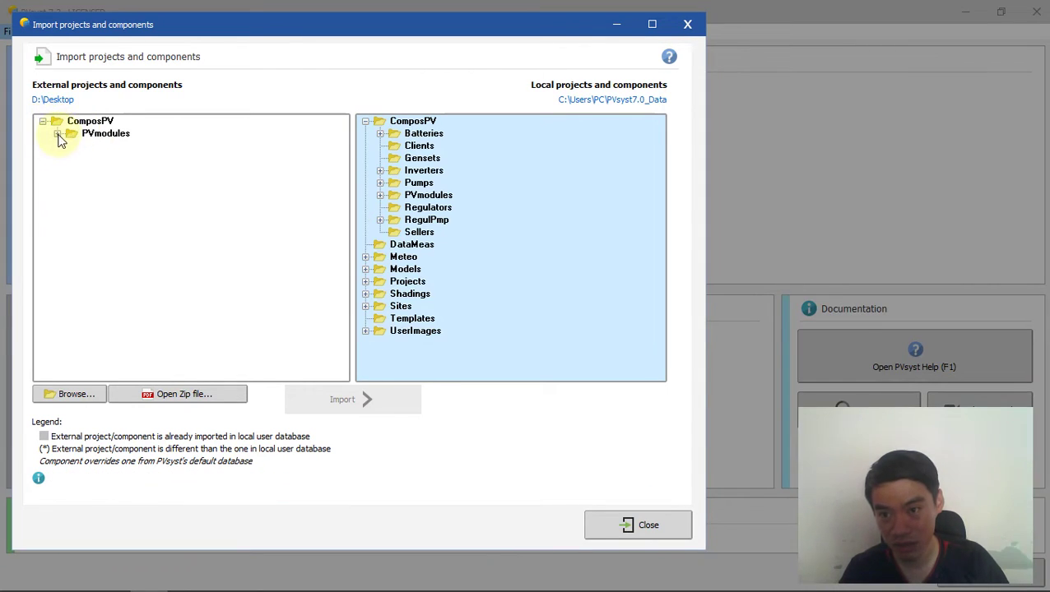
pyautogui.click(56, 133)
pyautogui.click(128, 151)
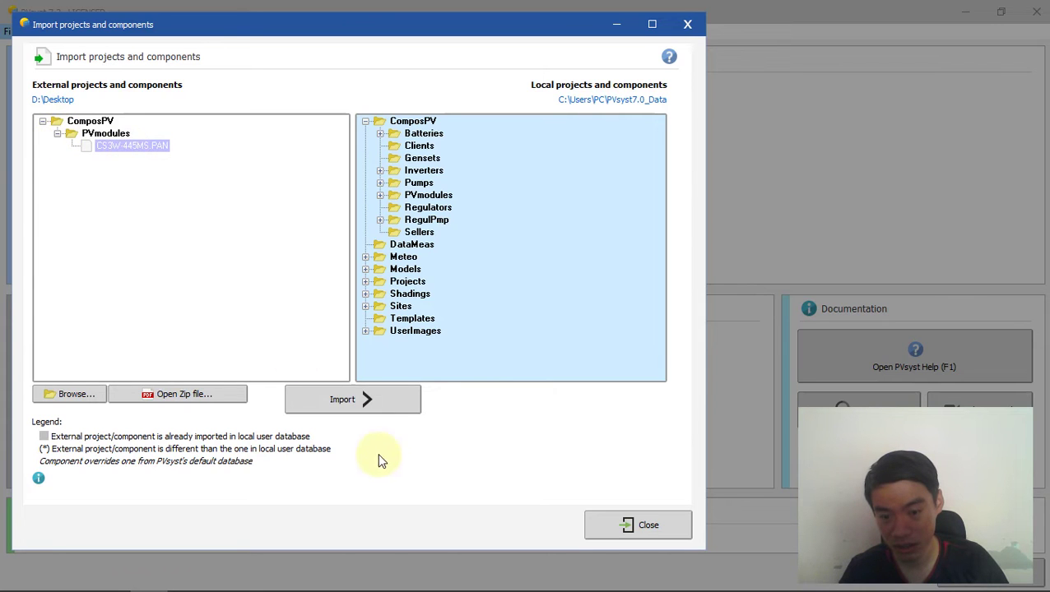
pyautogui.click(362, 399)
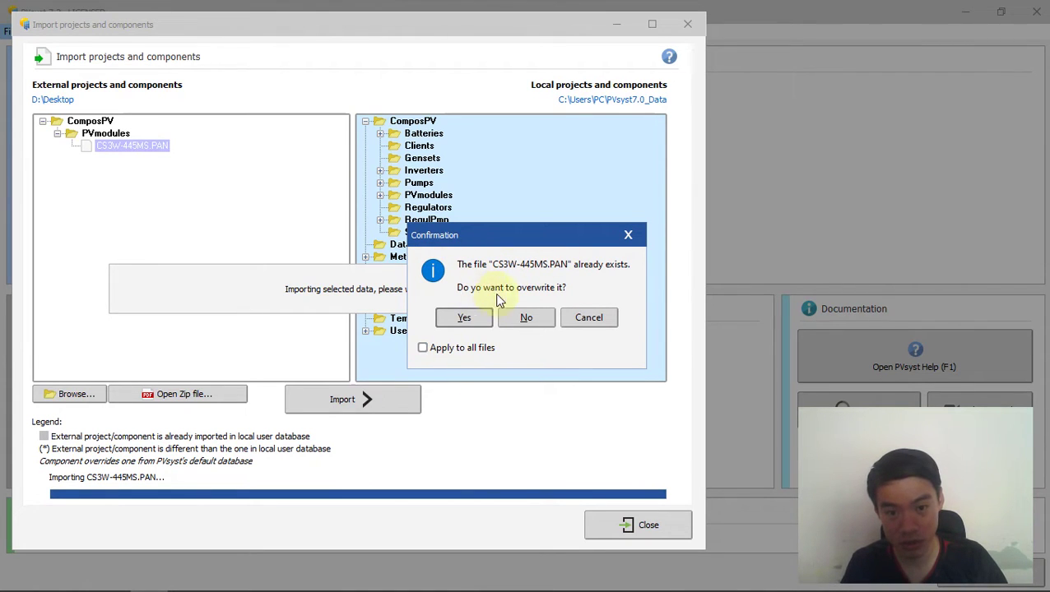
pyautogui.click(465, 319)
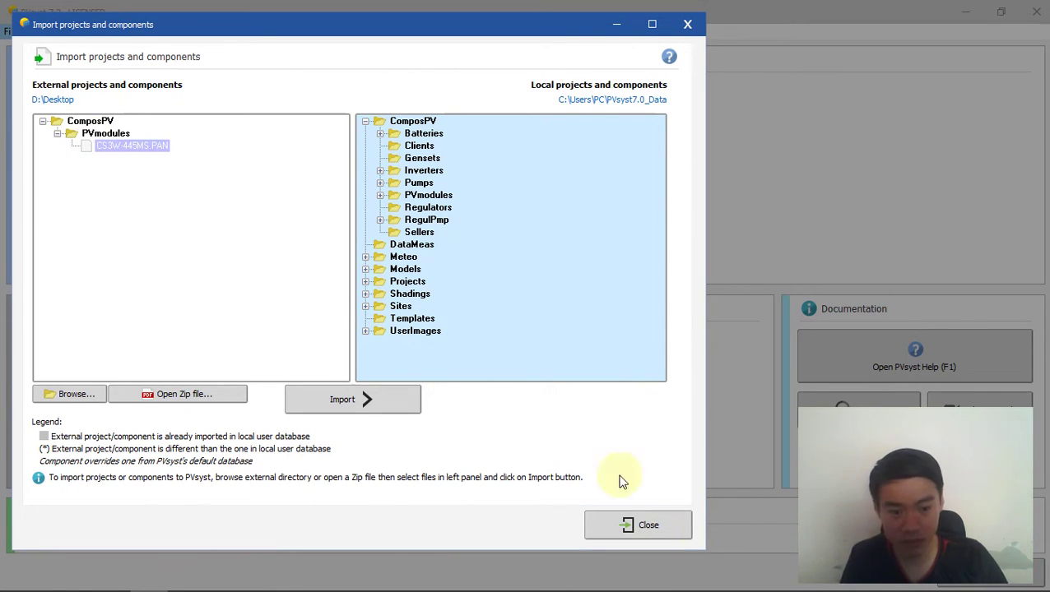
pyautogui.click(673, 533)
pyautogui.click(156, 212)
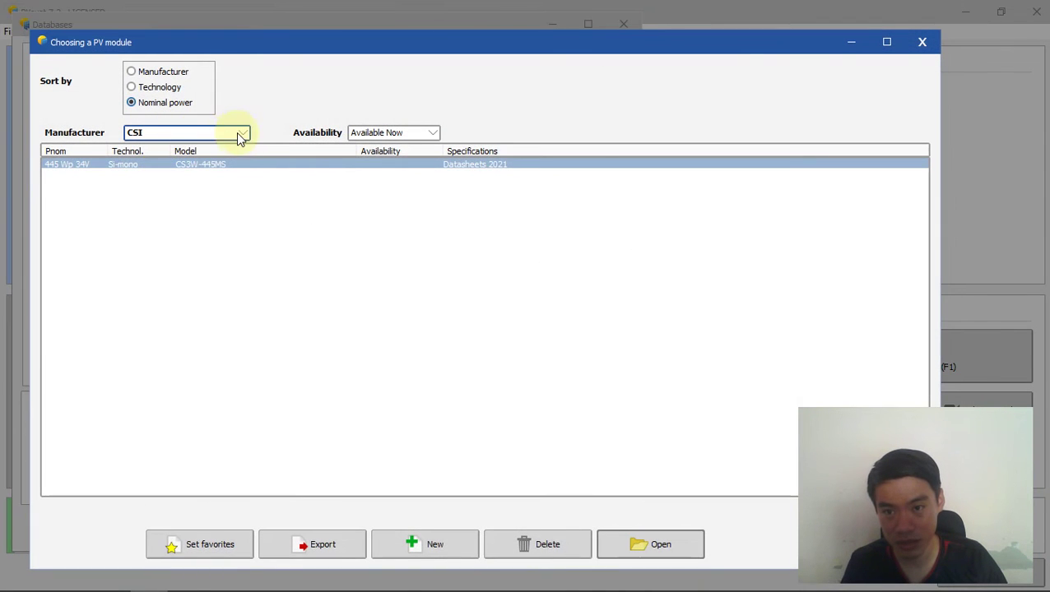
# Step: Search the manufacturer dropdown and filter the PV module table to CSI
pyautogui.click(244, 133)
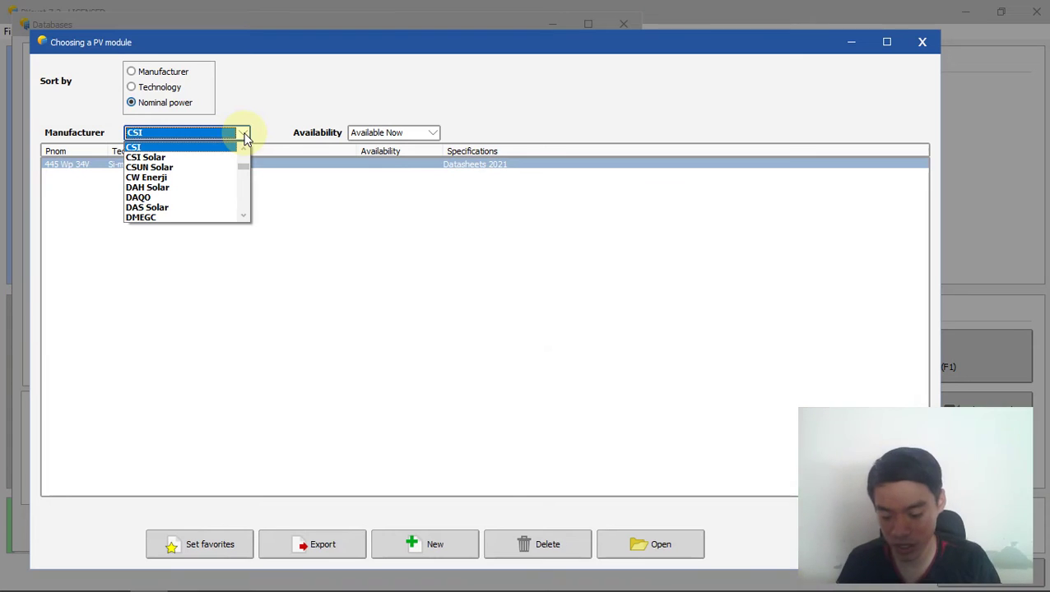
pyautogui.press('Home')
pyautogui.write('s')
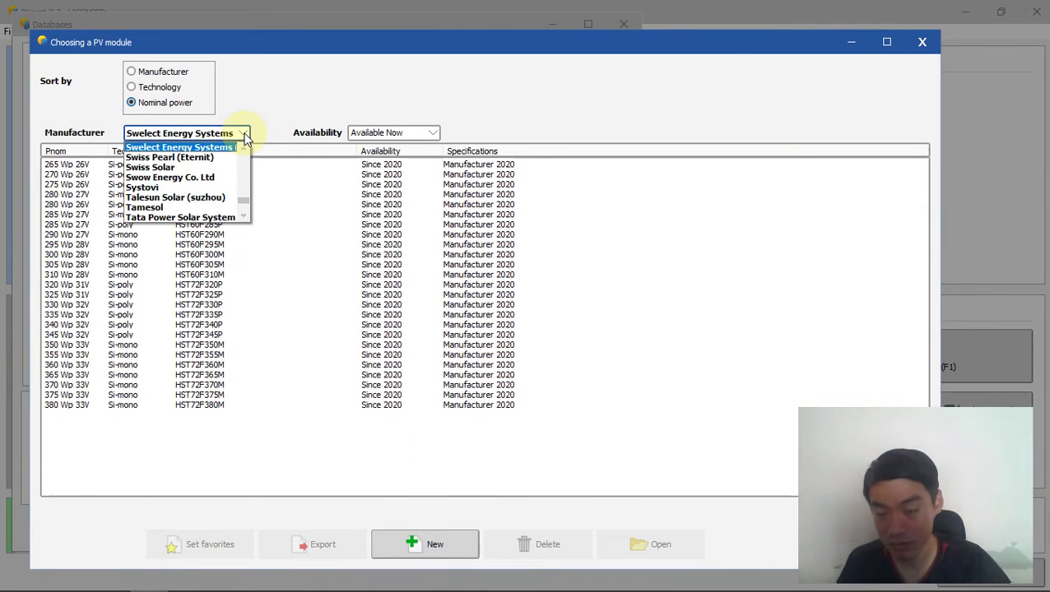
pyautogui.write('wc')
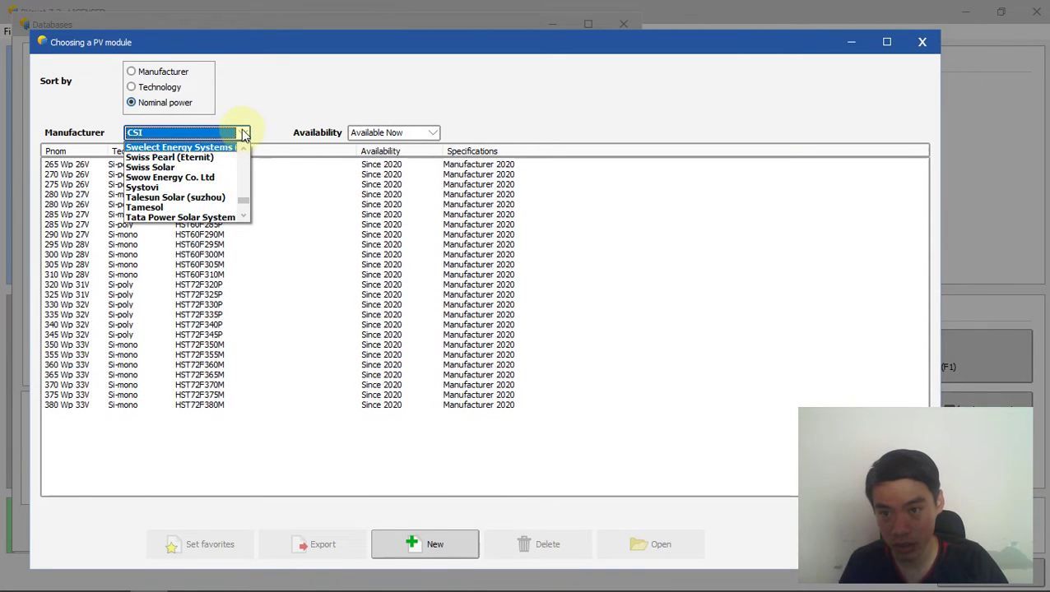
pyautogui.click(244, 134)
pyautogui.write('ca')
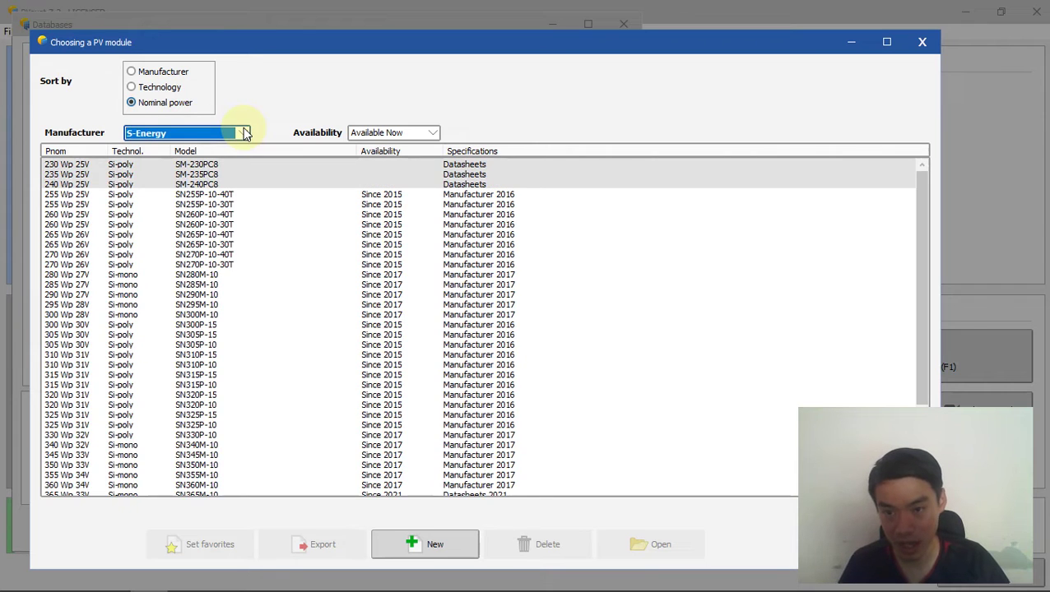
pyautogui.click(244, 135)
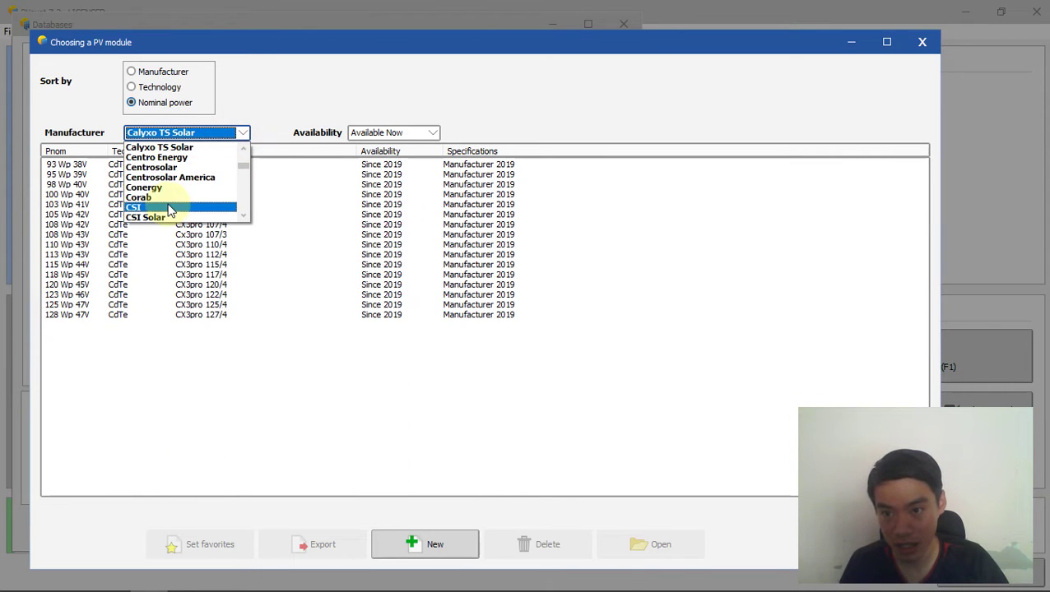
pyautogui.click(166, 207)
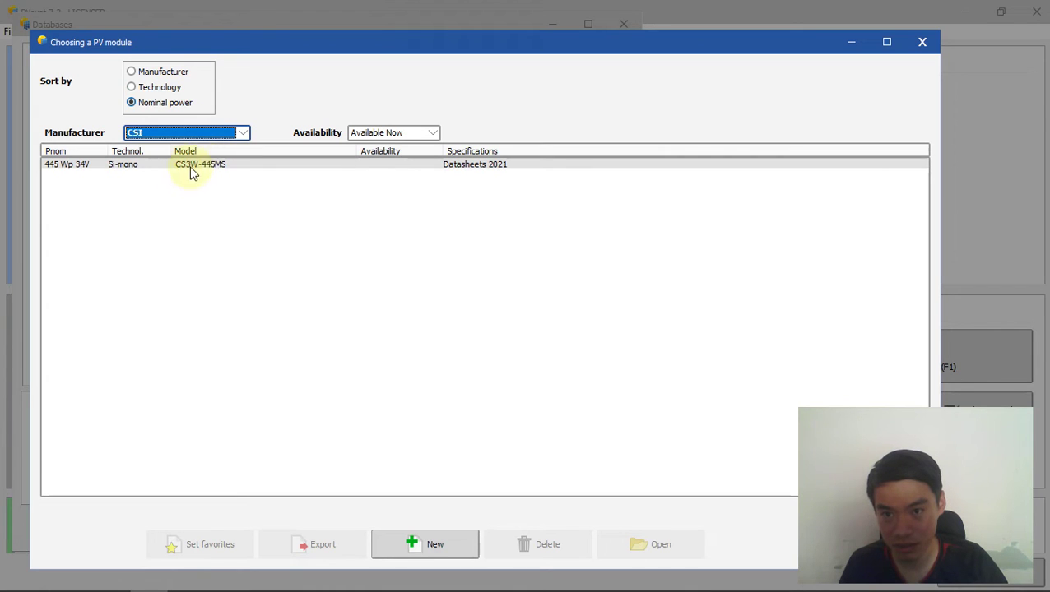
# Step: Browse the CSI Solar module list, then close the Choosing a PV module dialog
pyautogui.click(244, 133)
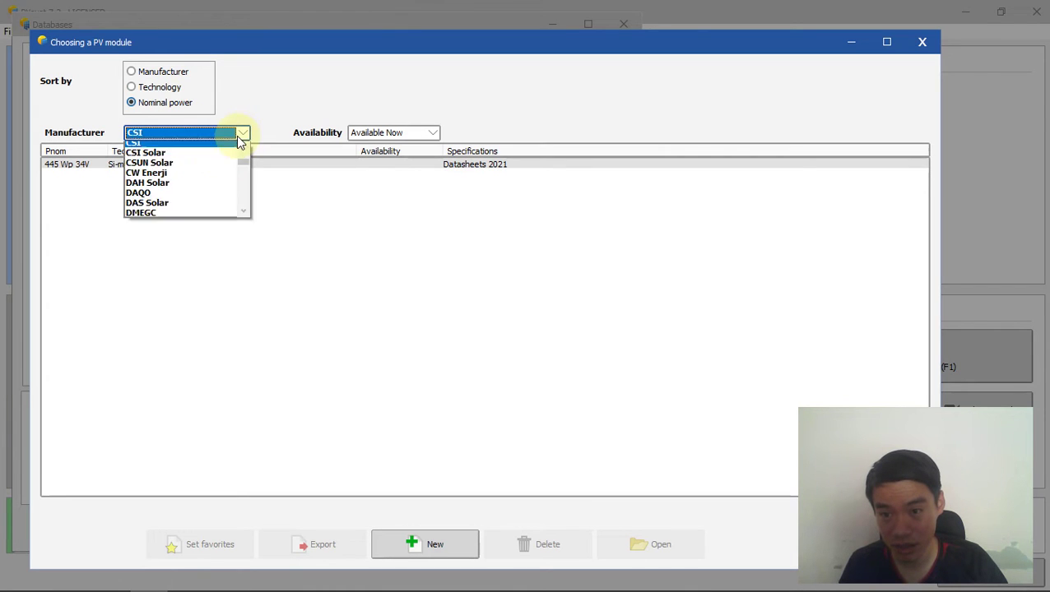
pyautogui.click(171, 160)
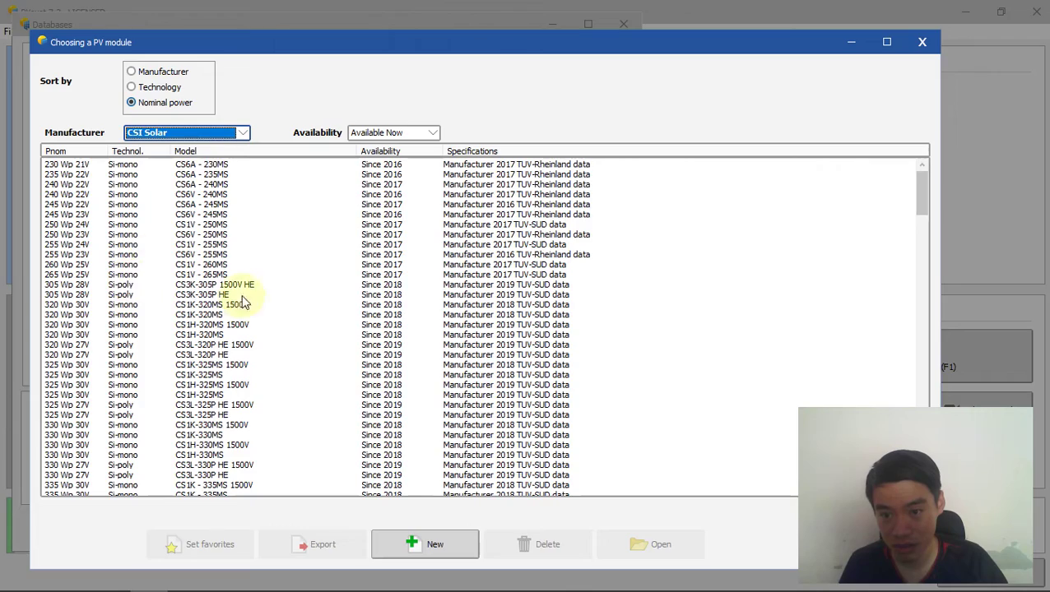
pyautogui.scroll(-5, 135, 346)
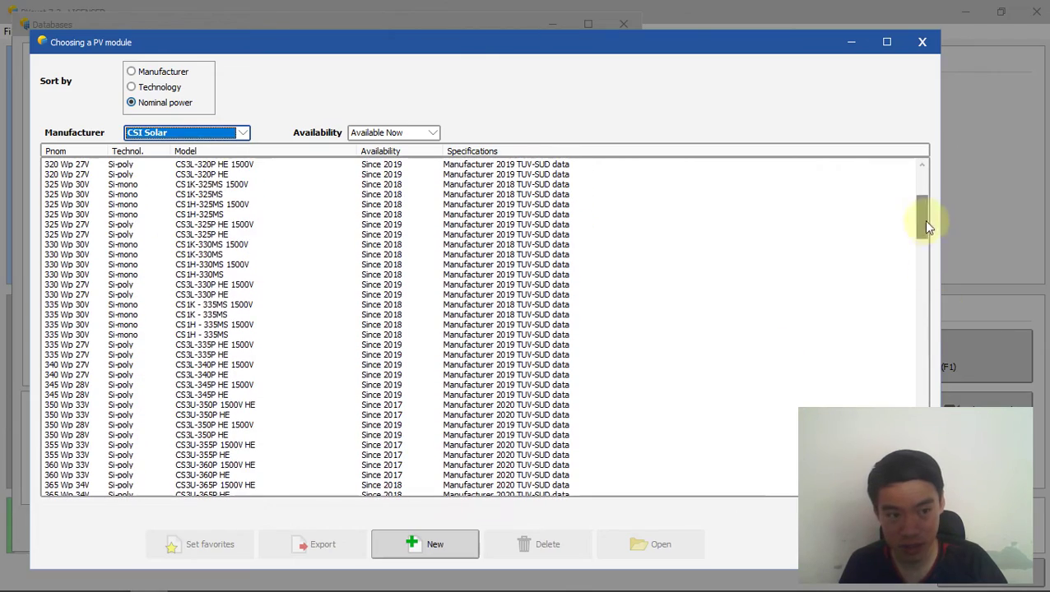
pyautogui.moveTo(922, 220); pyautogui.dragTo(274, 163)
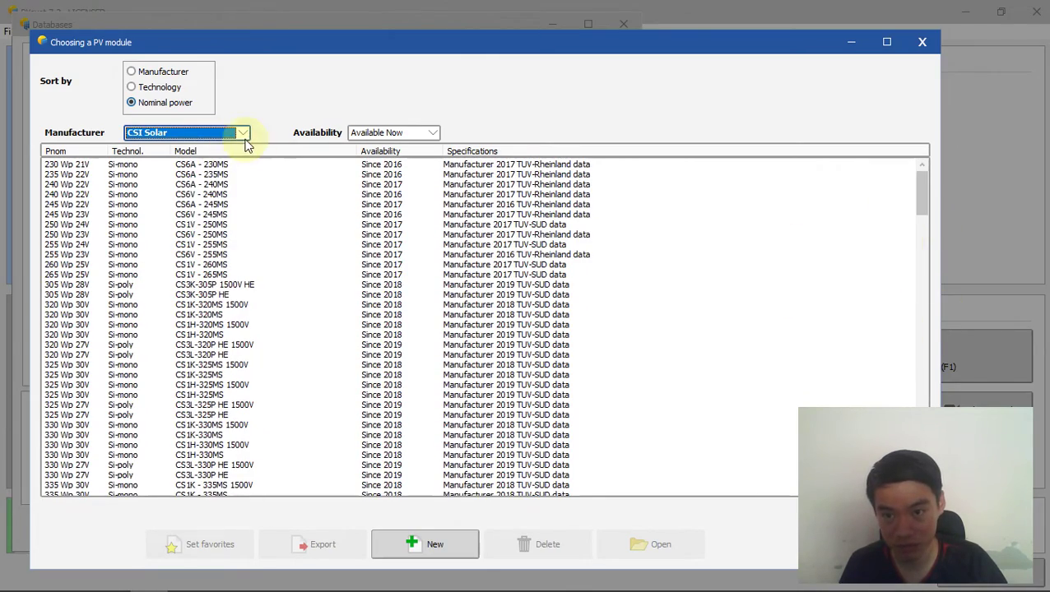
pyautogui.click(244, 134)
pyautogui.click(187, 164)
pyautogui.scroll(-6, 235, 365)
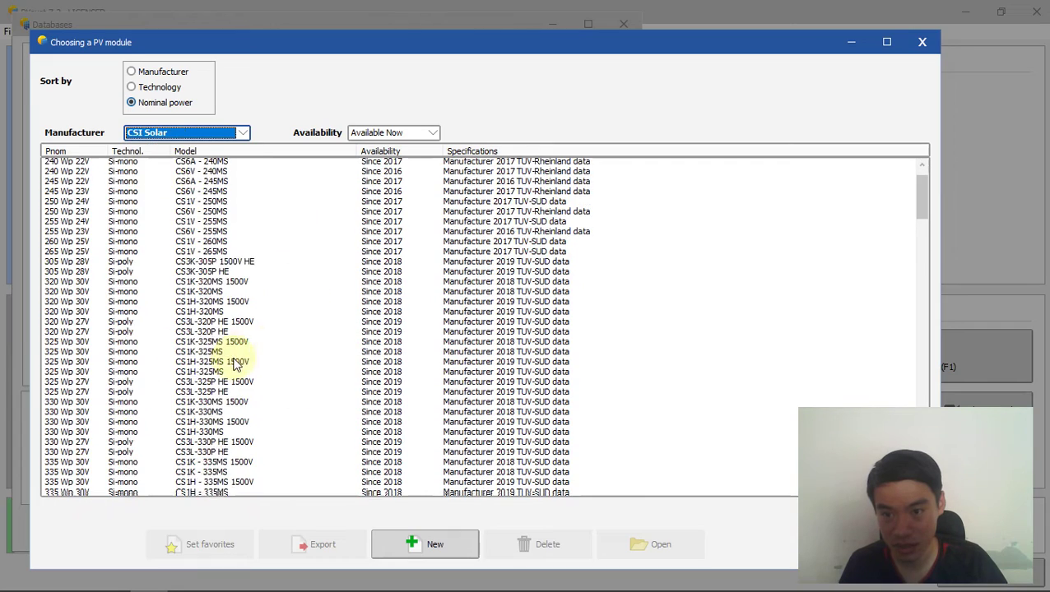
pyautogui.click(239, 136)
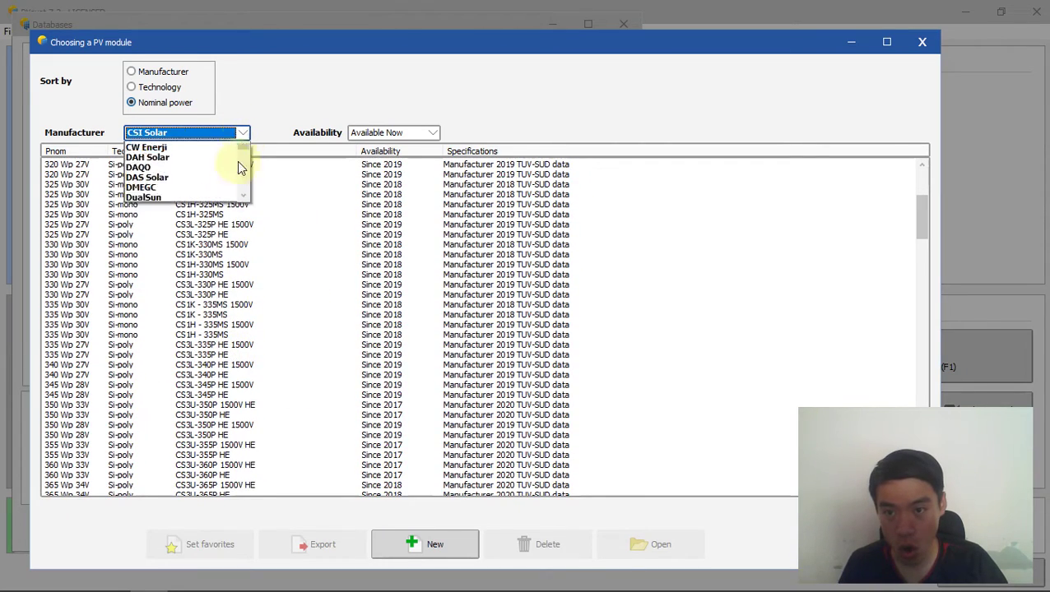
pyautogui.click(235, 189)
pyautogui.click(921, 42)
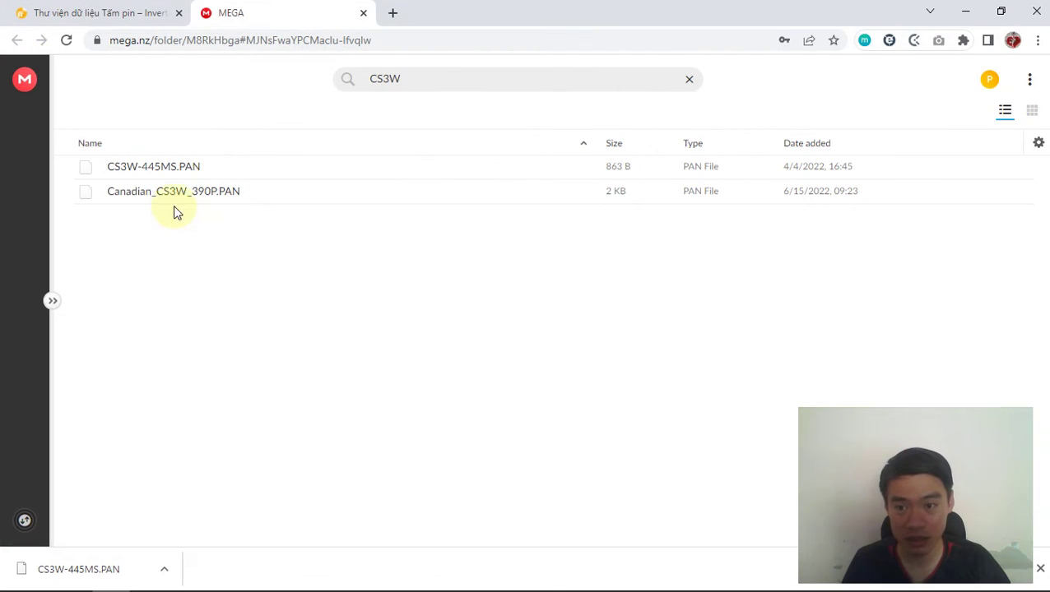
# Step: Clear the CS3W search to list all PVmodules files, then return to the solar24h tab
pyautogui.hotkey('ctrl', 'a')
pyautogui.press('BackSpace')
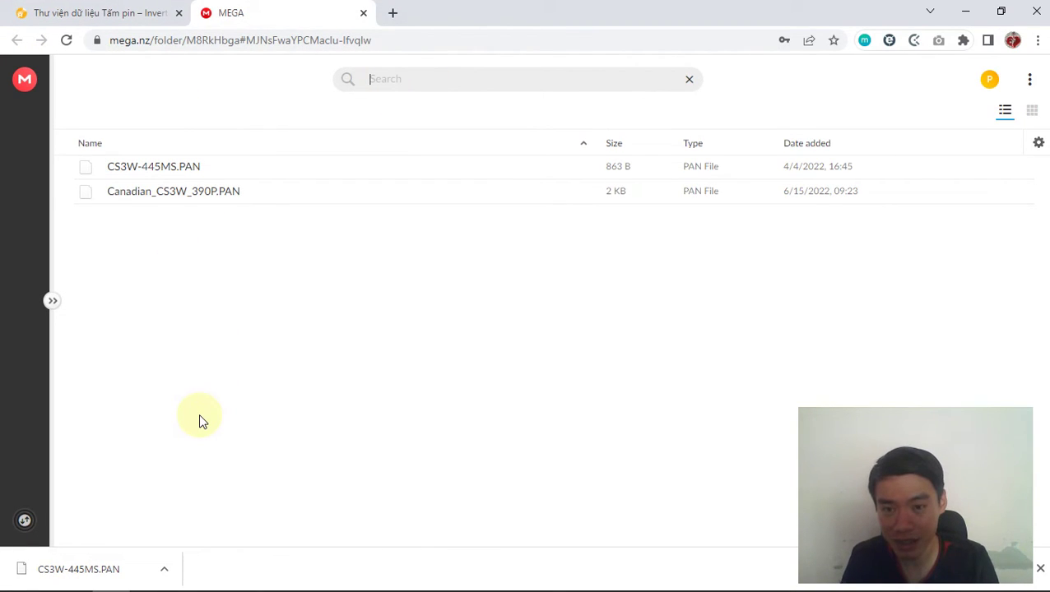
pyautogui.click(690, 79)
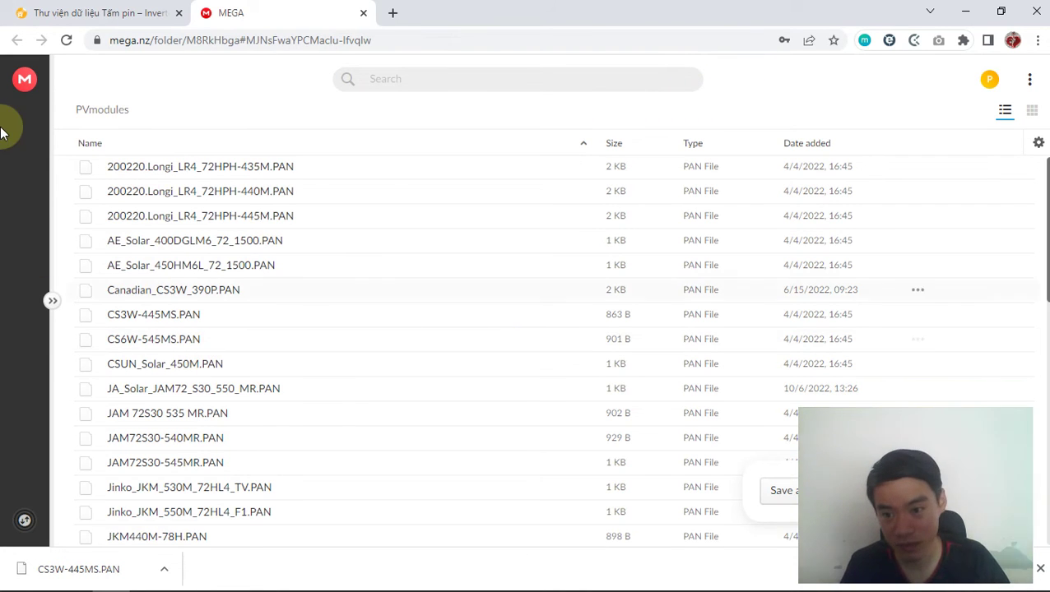
pyautogui.scroll(-8, 88, 390)
pyautogui.scroll(-2, 88, 390)
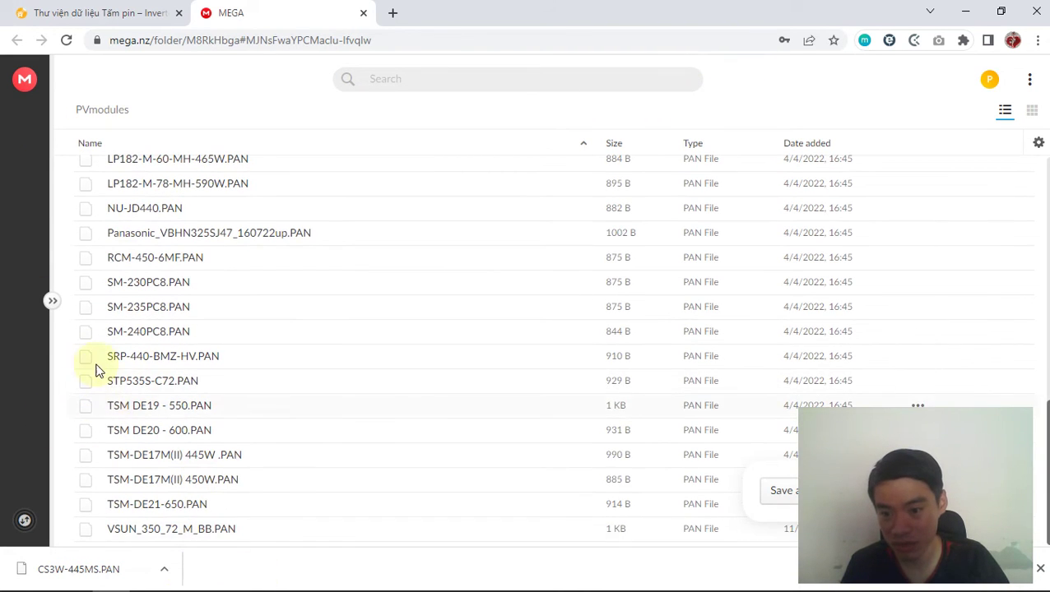
pyautogui.scroll(10, 131, 394)
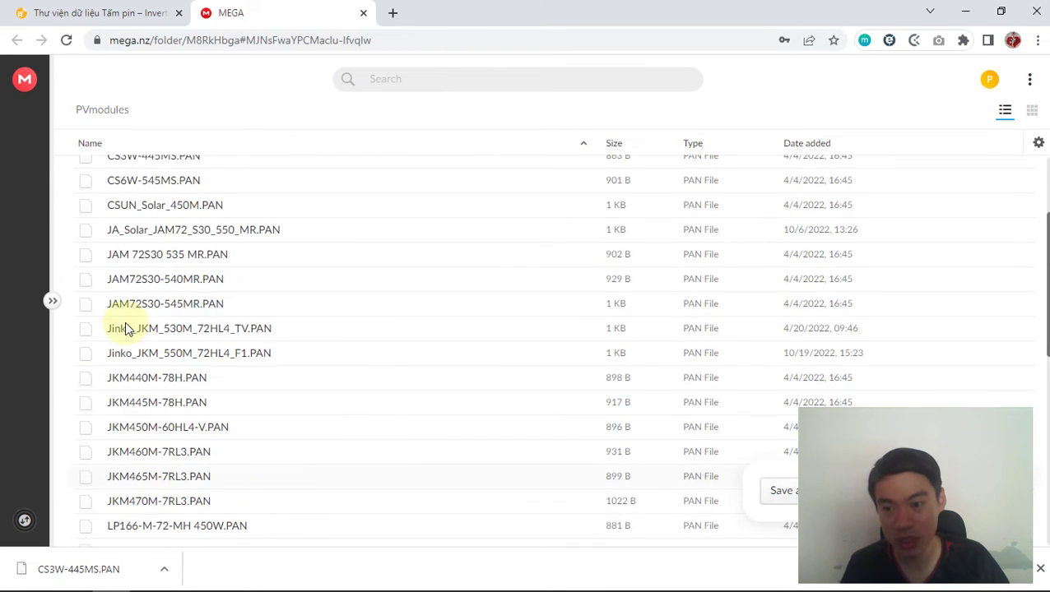
pyautogui.scroll(-10, 136, 370)
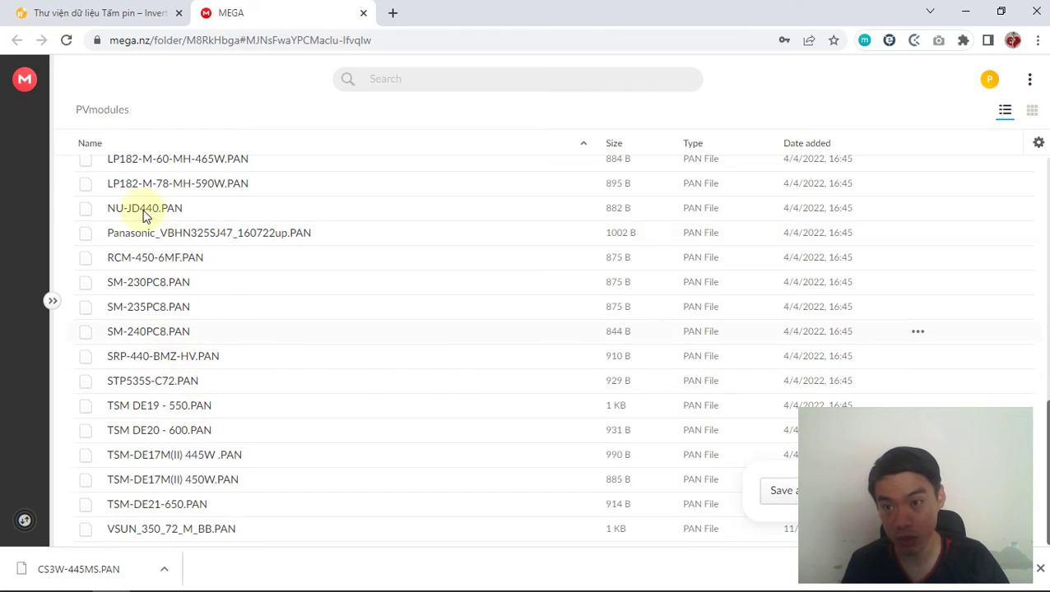
pyautogui.hotkey('ctrl', 'Tab')
pyautogui.scroll(-15, 144, 329)
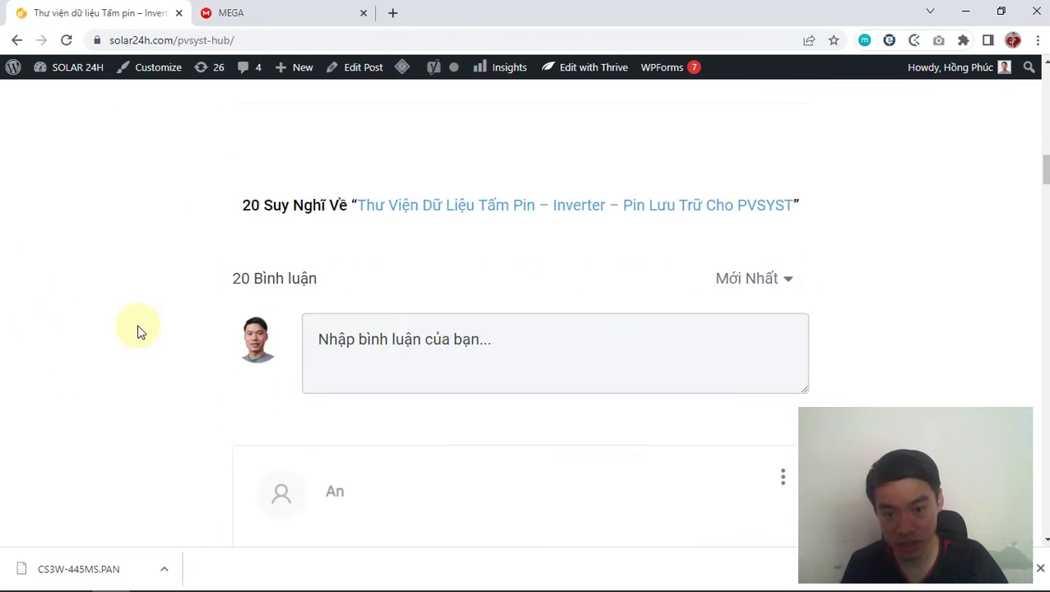
pyautogui.scroll(2, 139, 332)
pyautogui.click(409, 399)
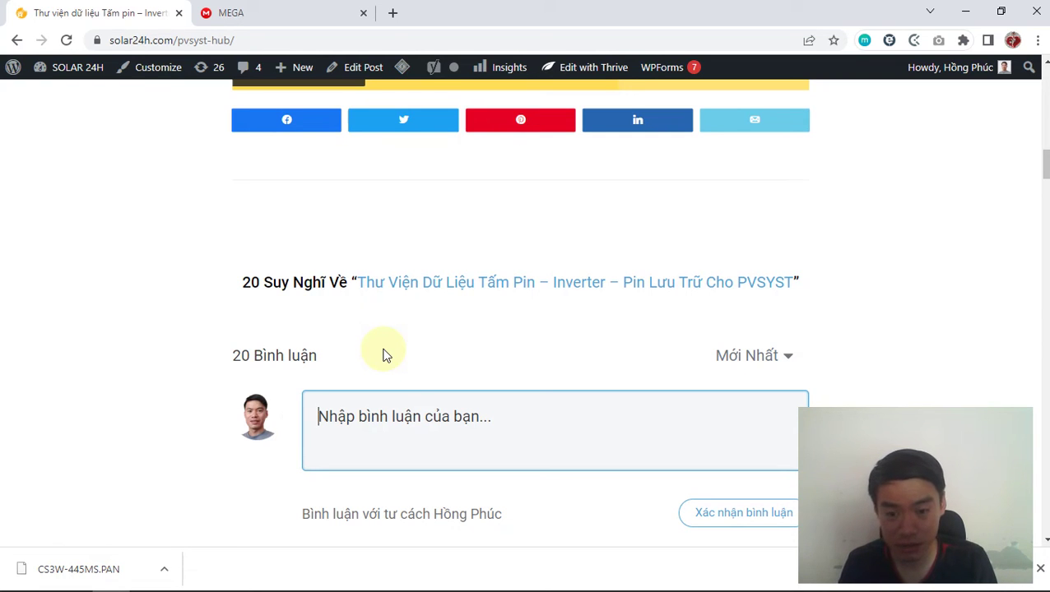
pyautogui.scroll(-3, 382, 356)
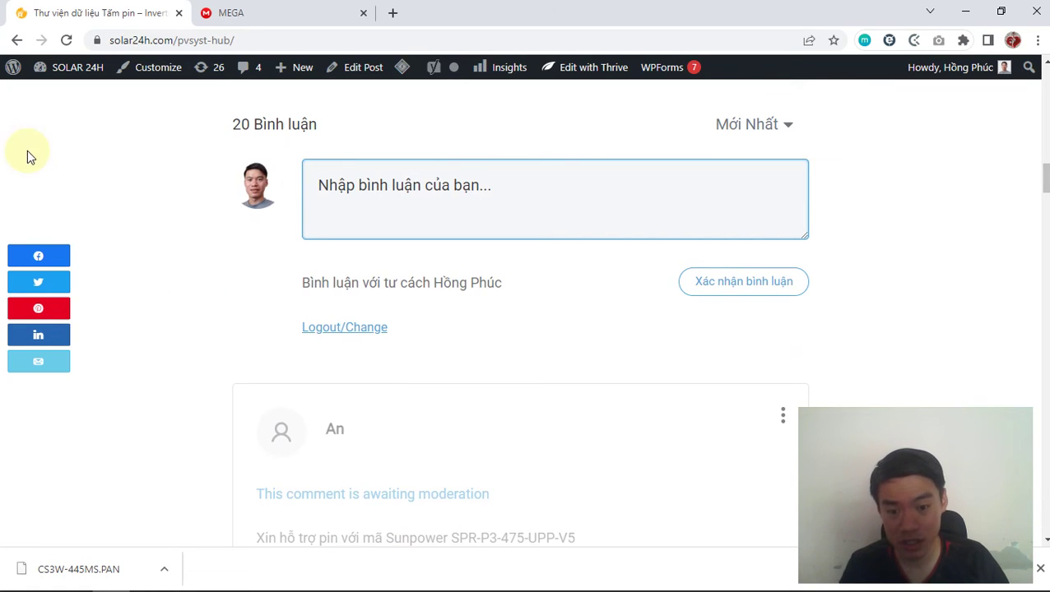
pyautogui.scroll(2, 144, 209)
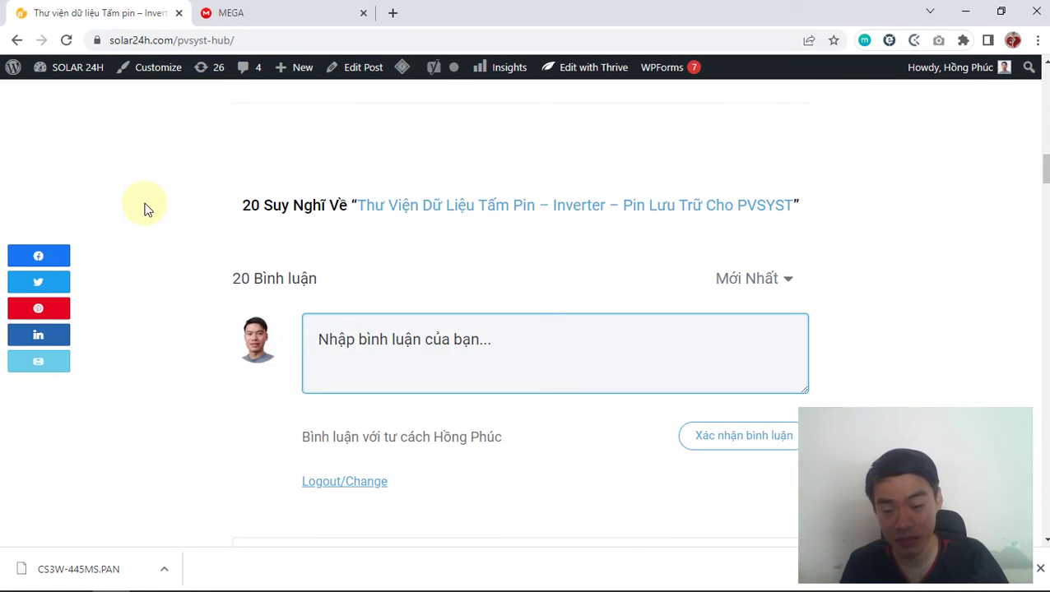
pyautogui.click(295, 10)
pyautogui.click(108, 10)
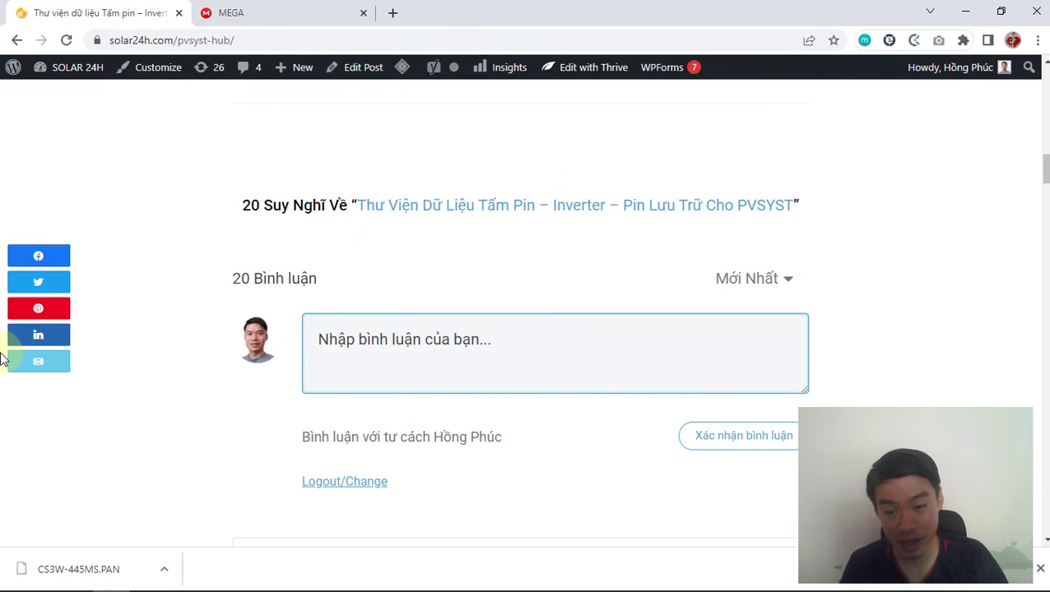
pyautogui.scroll(8, 77, 371)
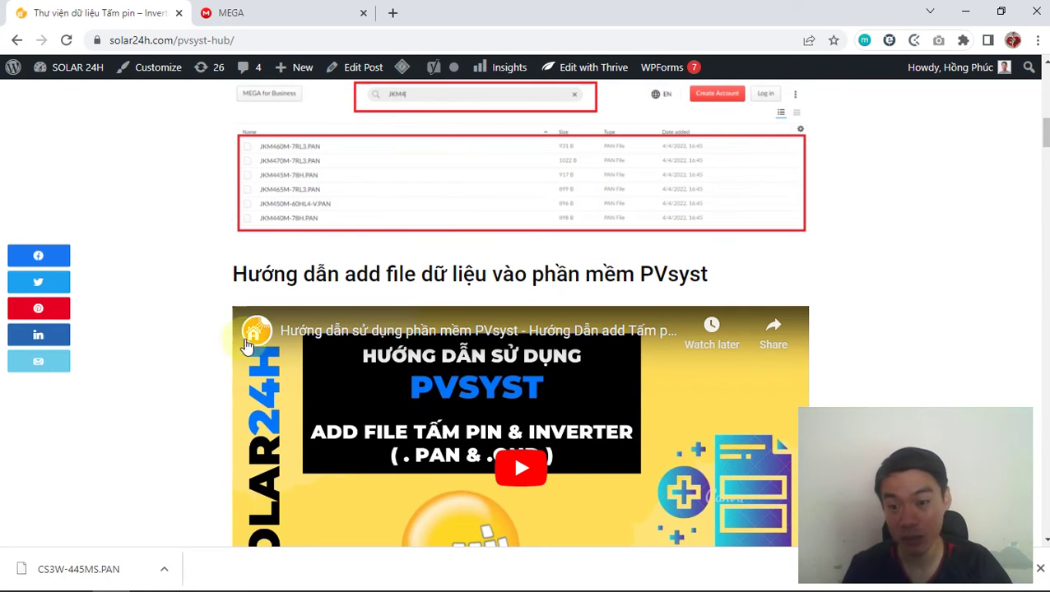
pyautogui.scroll(-8, 177, 354)
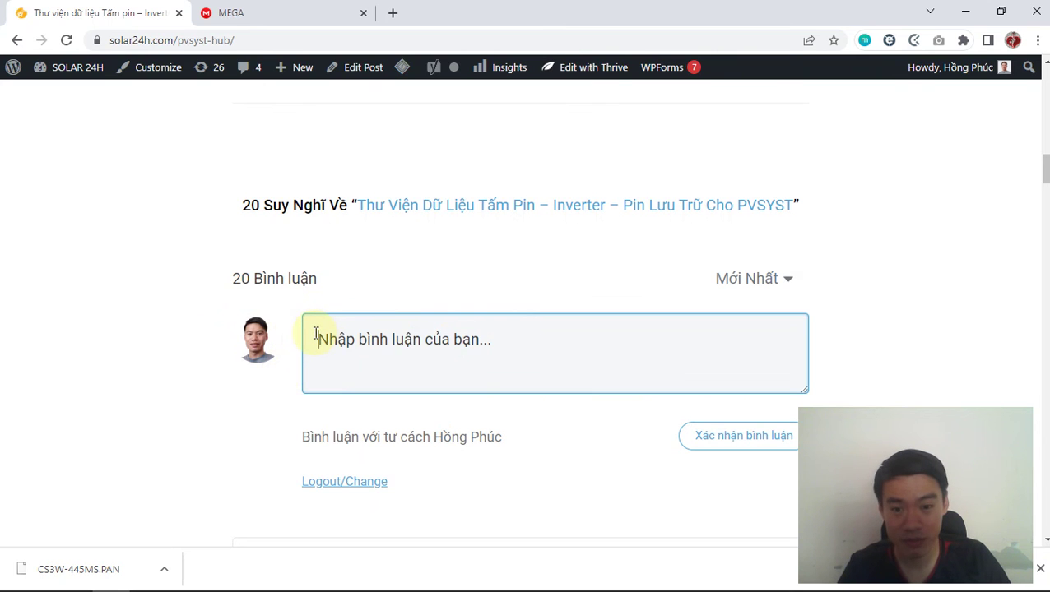
pyautogui.scroll(3, 319, 335)
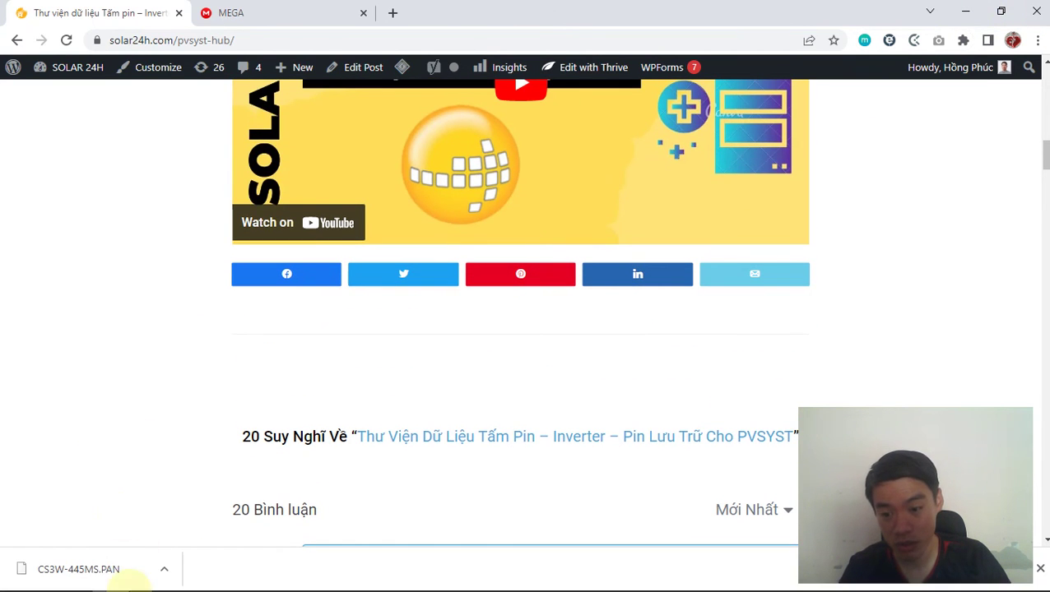
pyautogui.moveTo(150, 578)
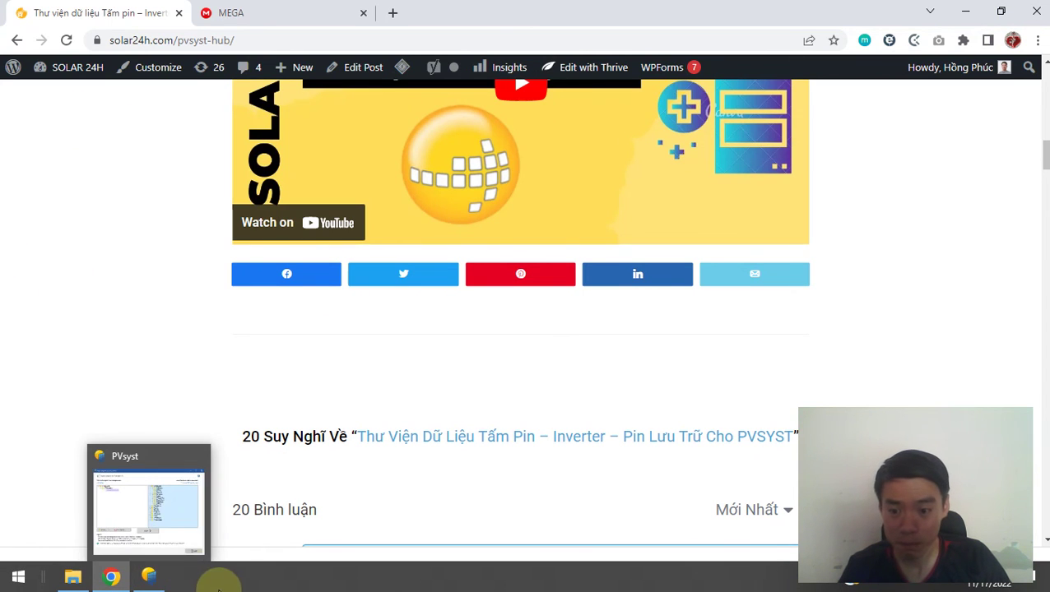
pyautogui.click(149, 576)
pyautogui.click(560, 26)
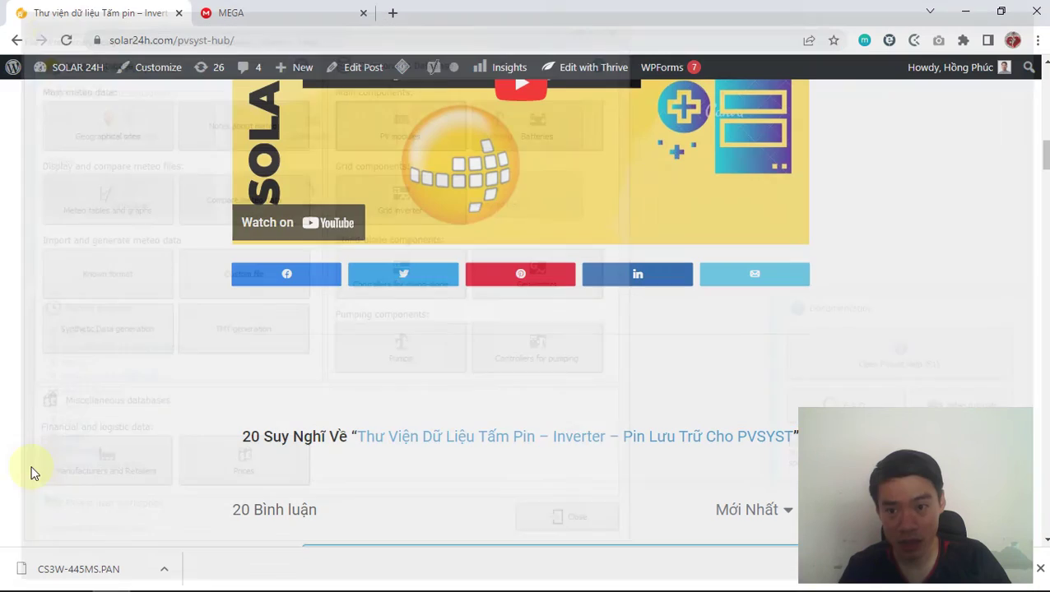
pyautogui.scroll(5, 2, 475)
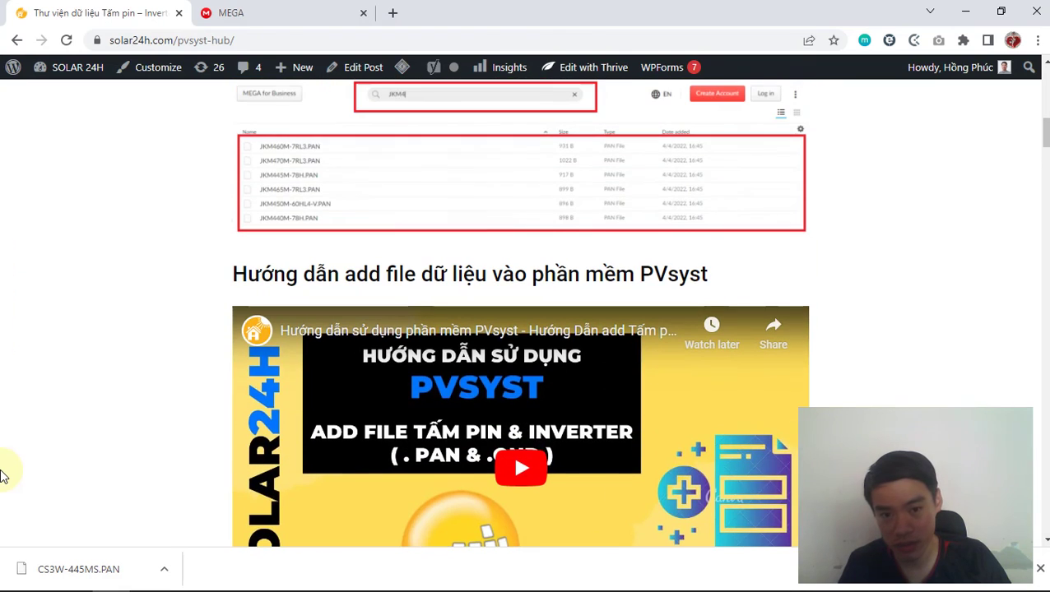